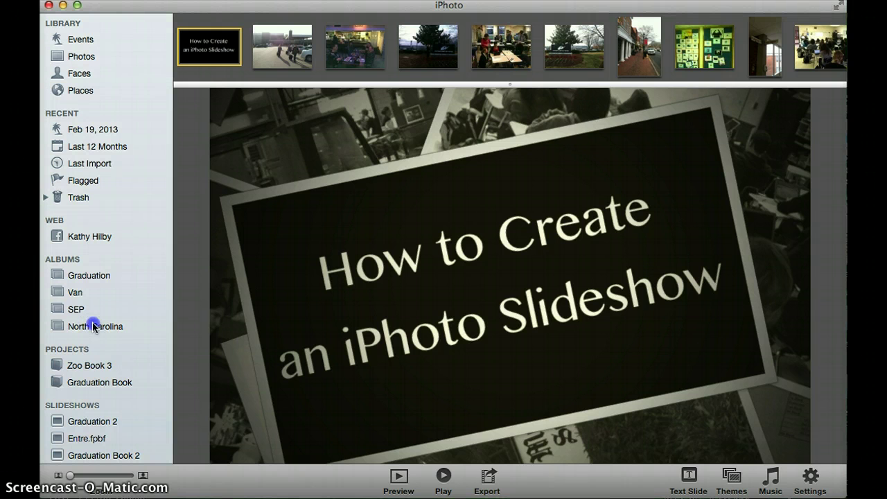
Step: Open the North Carolina album and review the available ways to create a new slideshow from it
{"action": "left_click", "coordinate": [94, 326]}
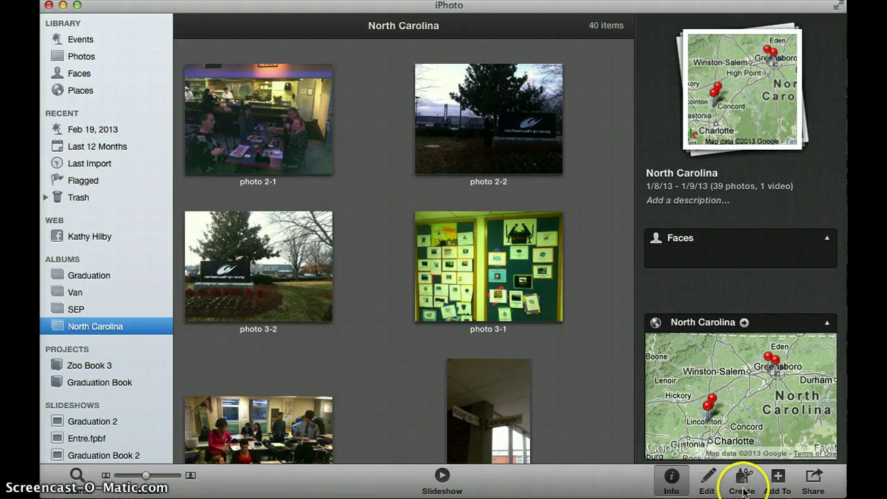
{"action": "left_click", "coordinate": [743, 484]}
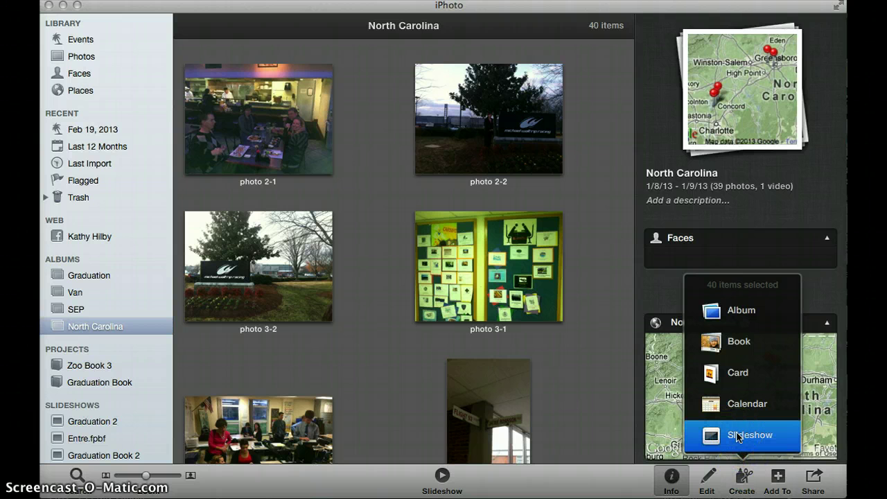
{"action": "left_click", "coordinate": [199, 135]}
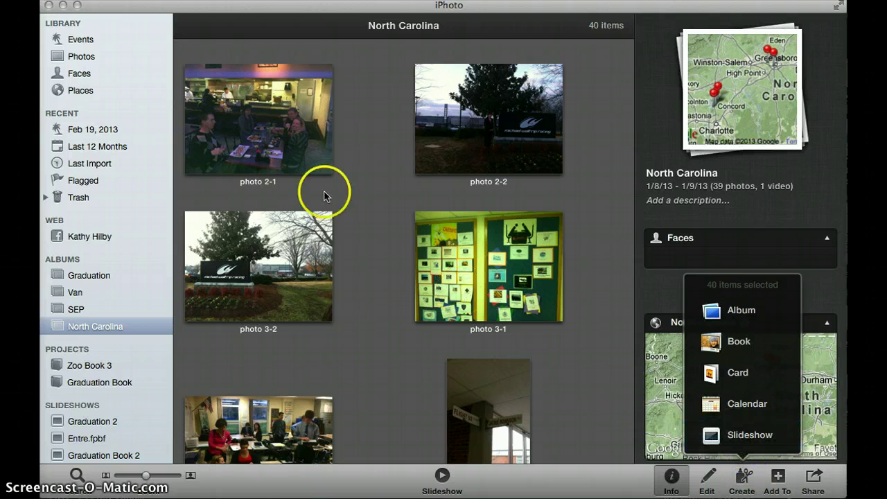
{"action": "left_click", "coordinate": [87, 0]}
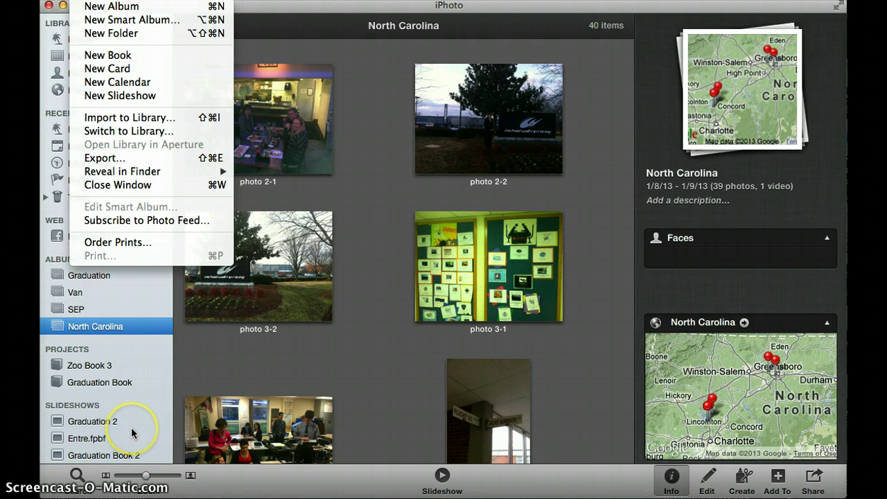
{"action": "left_click", "coordinate": [263, 367]}
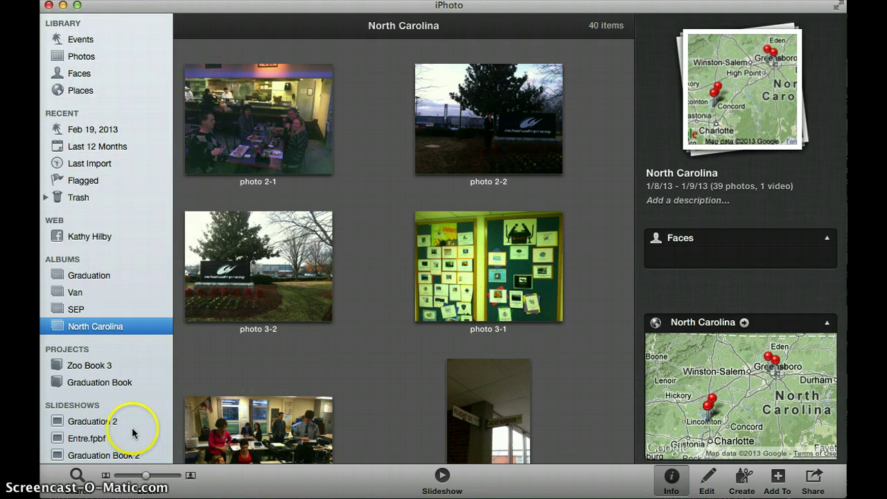
Step: Open the North Carolina 2 slideshow and move the restaurant photo to just after the photo of the classroom with the teacher
{"action": "scroll", "coordinate": [134, 430], "scroll_direction": "down", "scroll_amount": 1}
{"action": "left_click", "coordinate": [100, 456]}
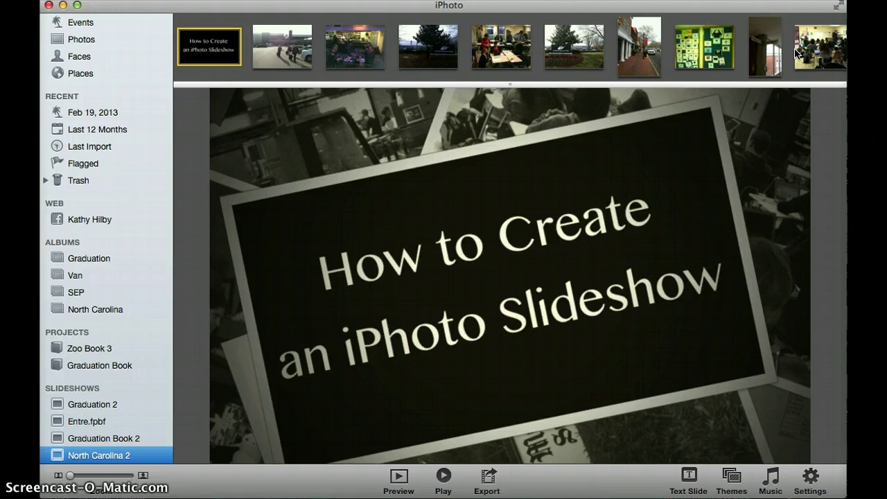
{"action": "left_click", "coordinate": [358, 59]}
{"action": "left_click_drag", "start_coordinate": [359, 58], "coordinate": [814, 61]}
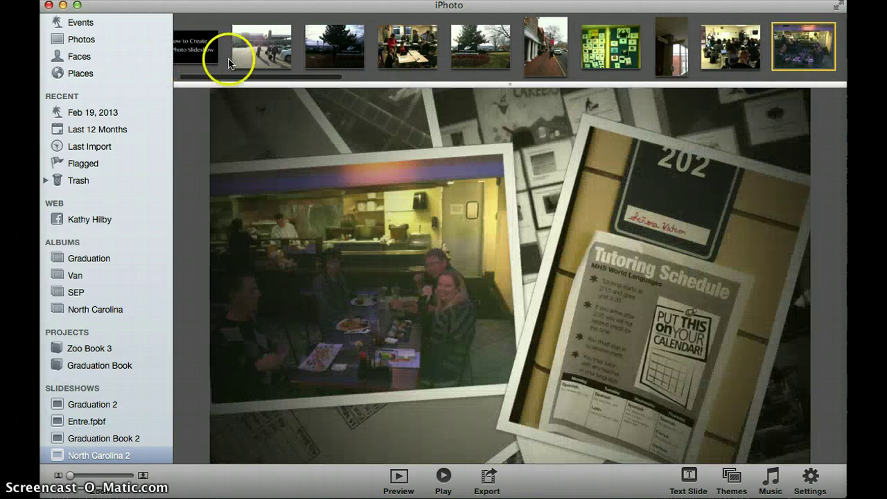
Step: From the title slide, look over the available slideshow themes without choosing a different one
{"action": "left_click", "coordinate": [201, 52]}
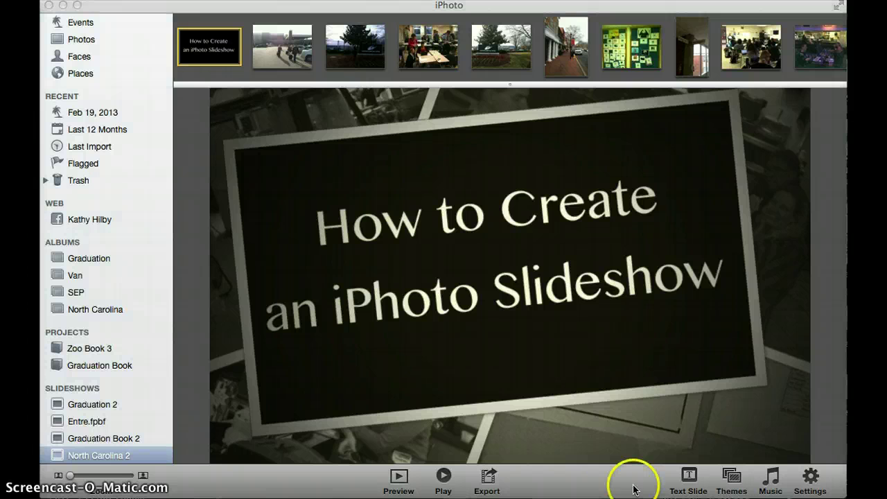
{"action": "left_click", "coordinate": [732, 482]}
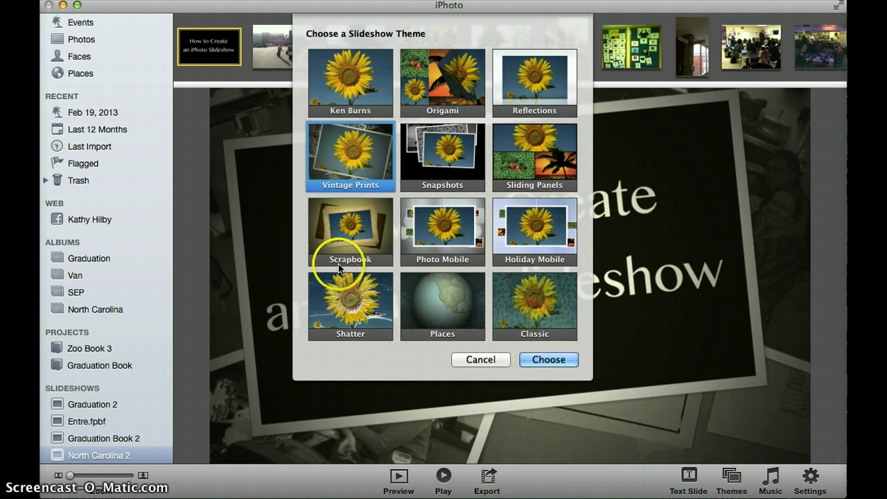
{"action": "left_click", "coordinate": [487, 360]}
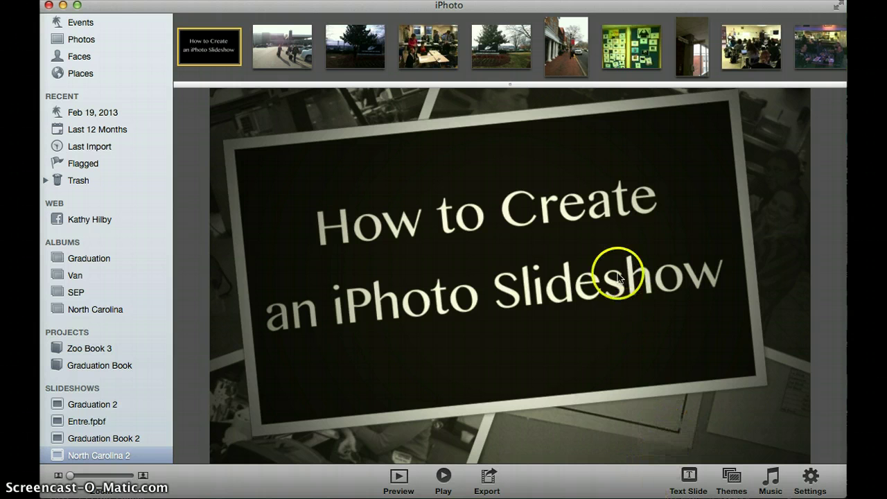
Step: Add a text slide at the Michael Waltrip Racing sign photo that precedes the brick street, with the subtitle "Put my text here"
{"action": "left_click", "coordinate": [508, 55]}
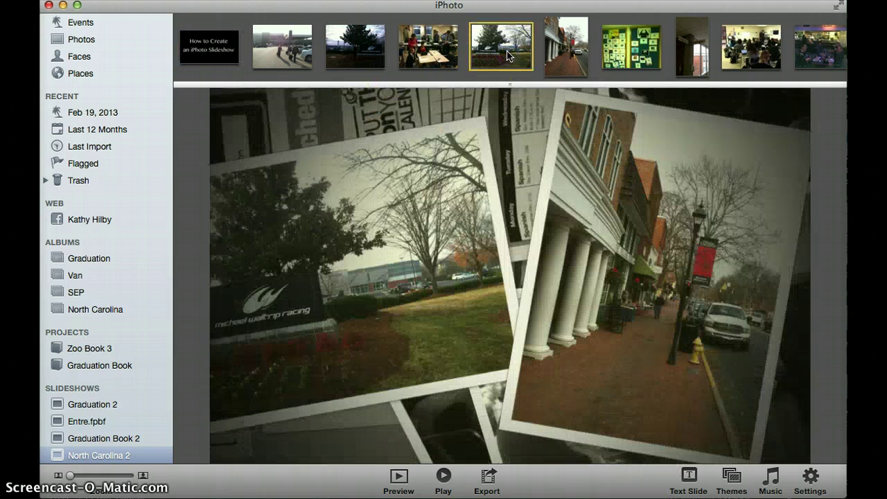
{"action": "left_click", "coordinate": [641, 475]}
{"action": "left_click", "coordinate": [690, 487]}
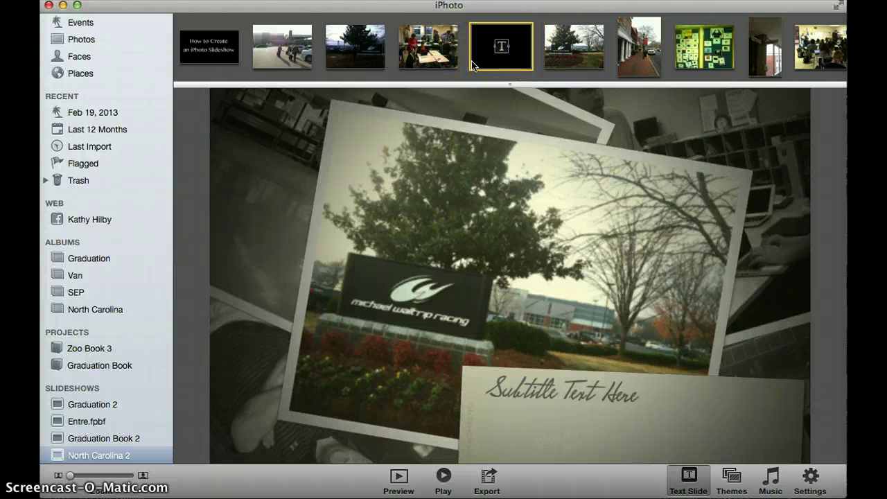
{"action": "left_click", "coordinate": [635, 397]}
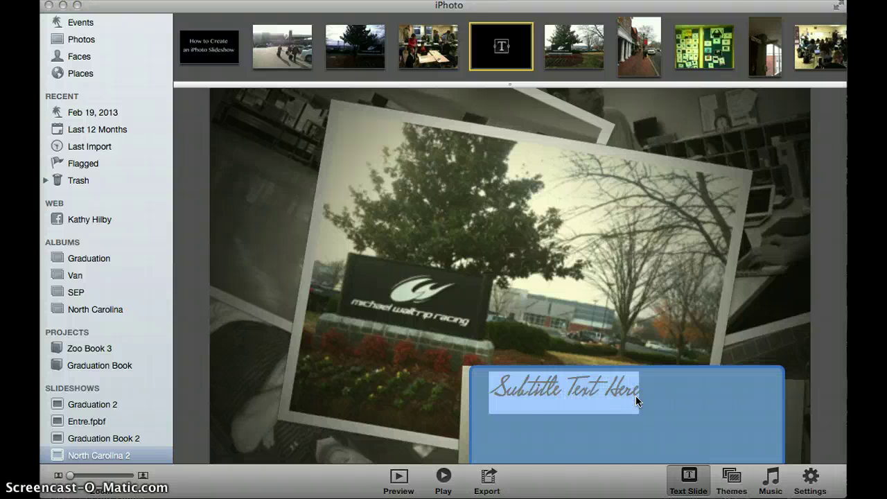
{"action": "type", "text": "Put m"}
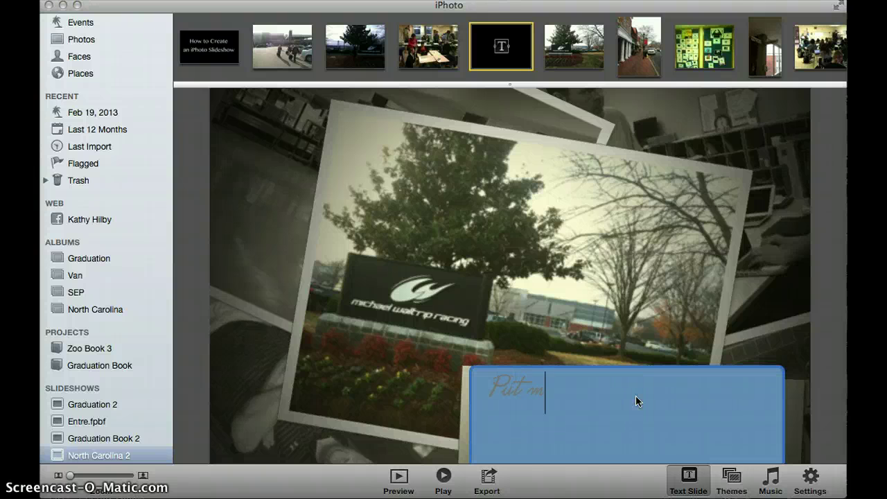
{"action": "type", "text": "y text here"}
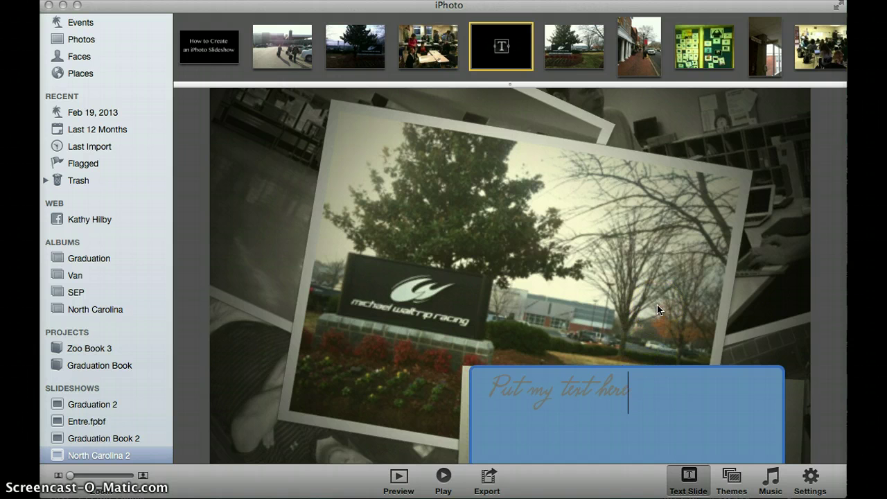
{"action": "left_click", "coordinate": [570, 257]}
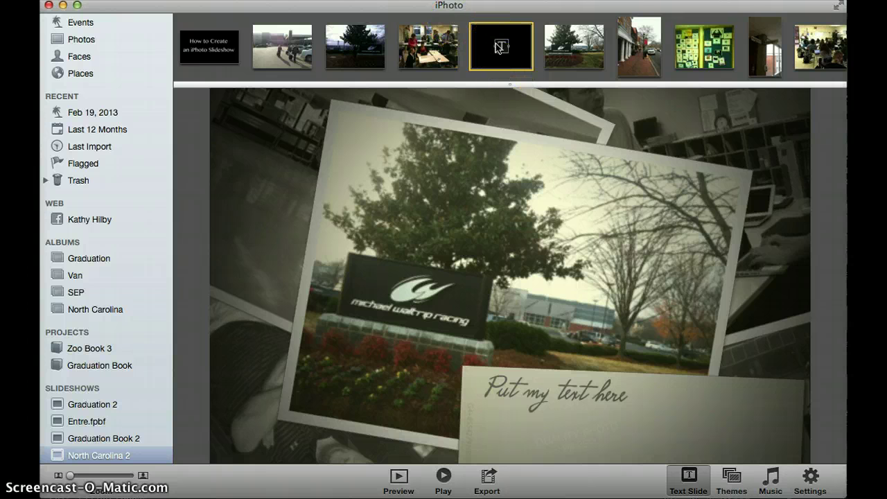
Step: Delete the text slide placed over the Michael Waltrip Racing sign photo
{"action": "mouse_move", "coordinate": [501, 47]}
{"action": "left_mouse_down"}
{"action": "mouse_move", "coordinate": [535, 23]}
{"action": "mouse_move", "coordinate": [445, 39]}
{"action": "mouse_move", "coordinate": [502, 54]}
{"action": "mouse_move", "coordinate": [604, 32]}
{"action": "mouse_move", "coordinate": [528, 7]}
{"action": "mouse_move", "coordinate": [467, 42]}
{"action": "mouse_move", "coordinate": [526, 62]}
{"action": "mouse_move", "coordinate": [514, 47]}
{"action": "left_mouse_up"}
{"action": "key", "text": "Delete"}
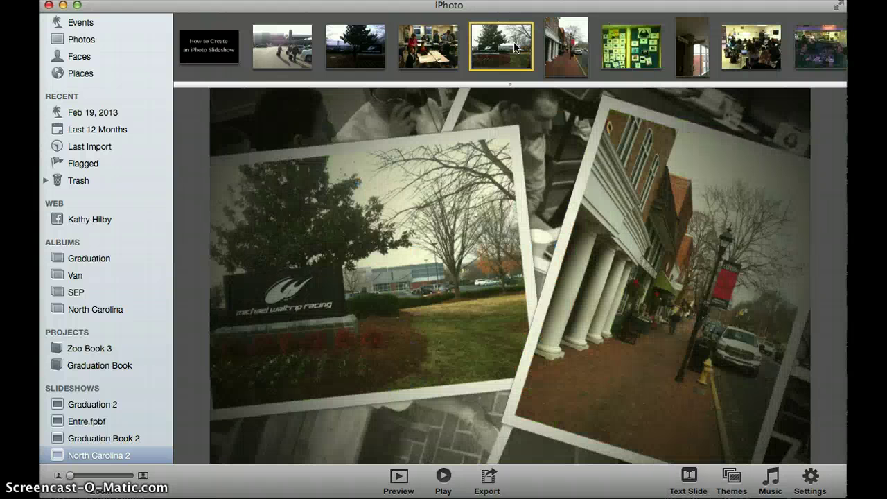
Step: Remove the photo of the Flight 93 and Jackie Robinson Rd signs from the slideshow
{"action": "left_click_drag", "start_coordinate": [495, 49], "coordinate": [696, 50]}
{"action": "left_click", "coordinate": [696, 51]}
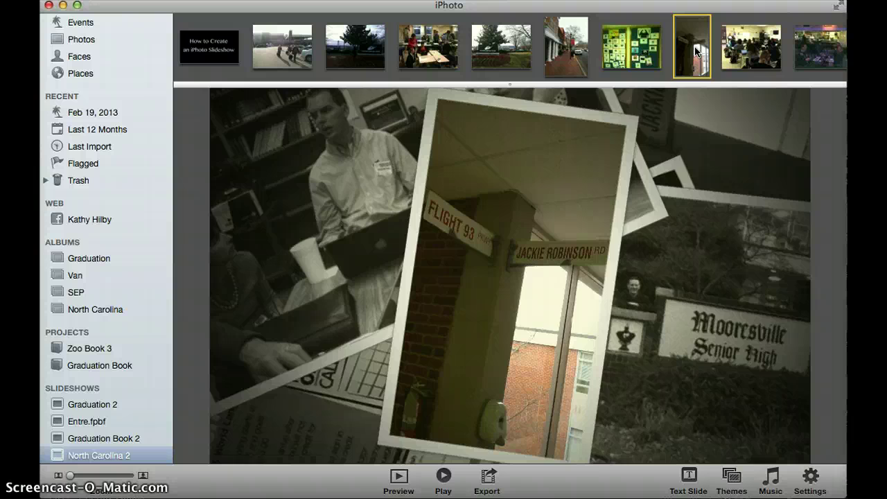
{"action": "key", "text": "Delete"}
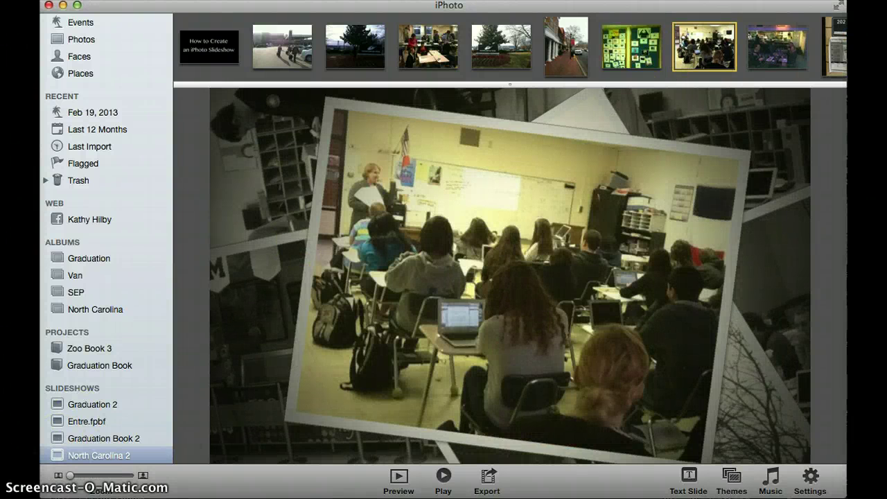
Step: Open the classroom photo for editing, review its Quick Fixes, Effects and Adjust options, and return to the slideshow
{"action": "left_click", "coordinate": [698, 64]}
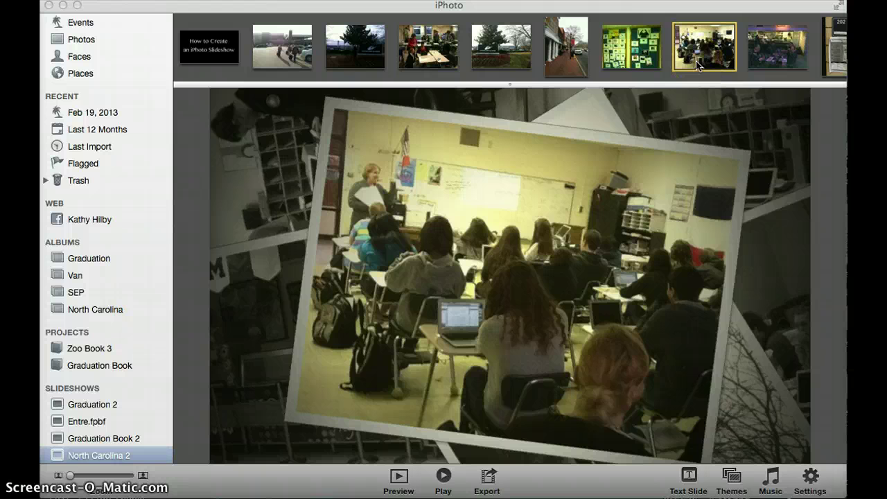
{"action": "left_click", "coordinate": [697, 64]}
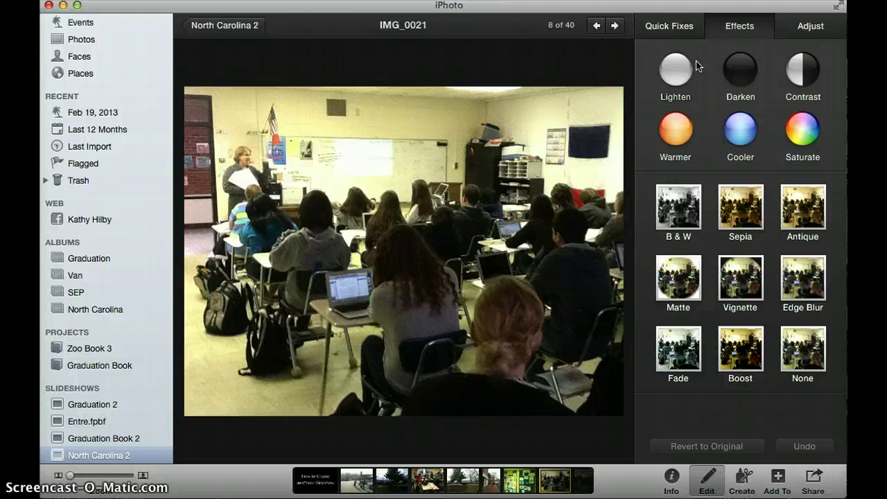
{"action": "left_click", "coordinate": [671, 28]}
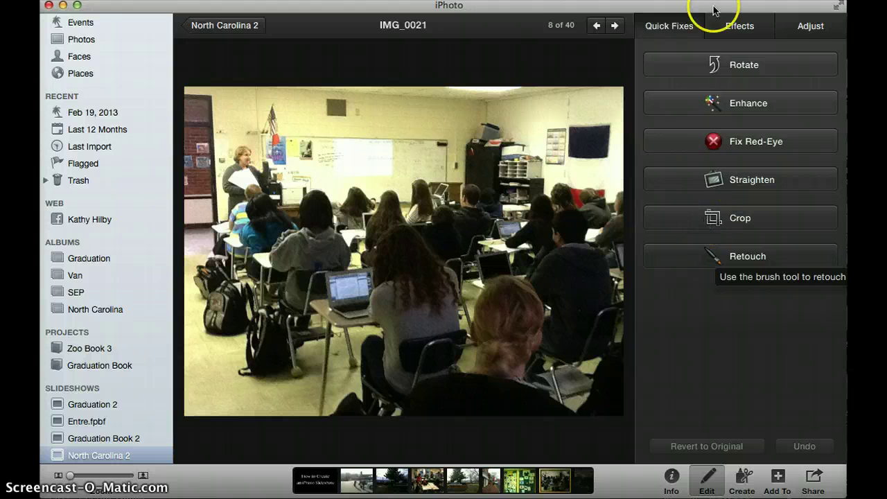
{"action": "left_click", "coordinate": [747, 27]}
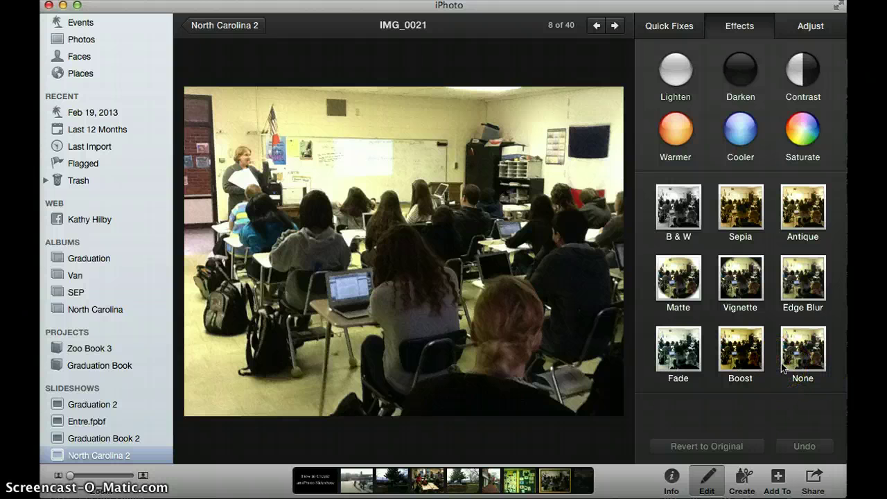
{"action": "left_click", "coordinate": [813, 27]}
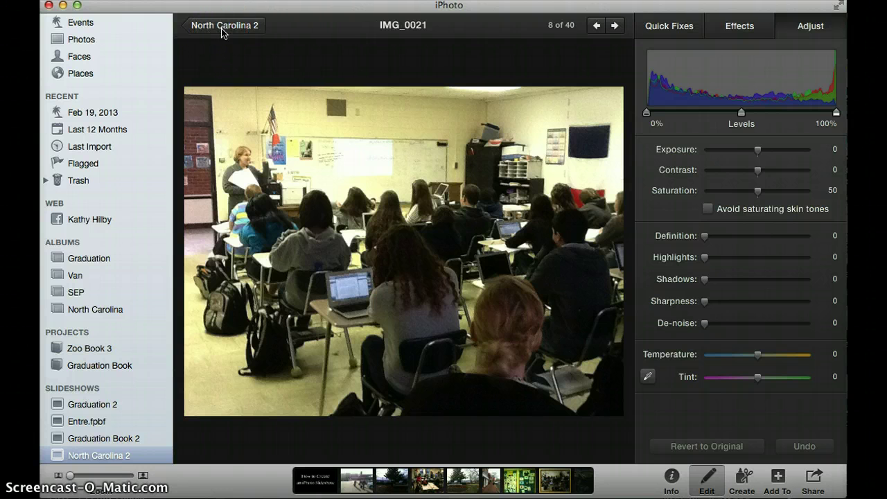
{"action": "left_click", "coordinate": [223, 29]}
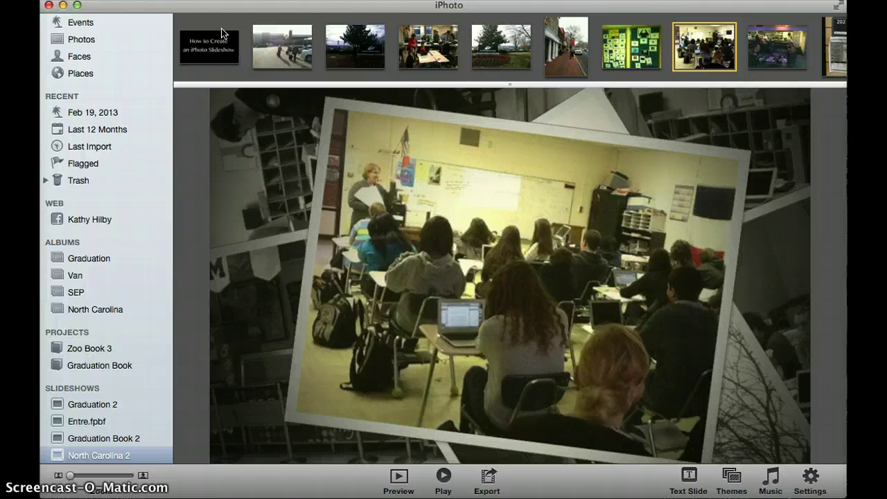
{"action": "left_click", "coordinate": [249, 254]}
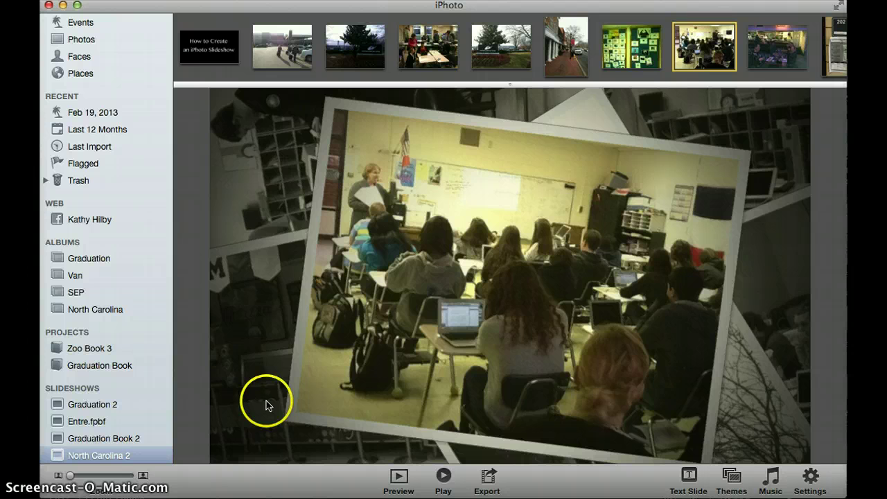
Step: Browse the iTunes songs and other music sources, and choose "Some Nights" by Fun. as the slideshow's music
{"action": "left_click", "coordinate": [775, 479]}
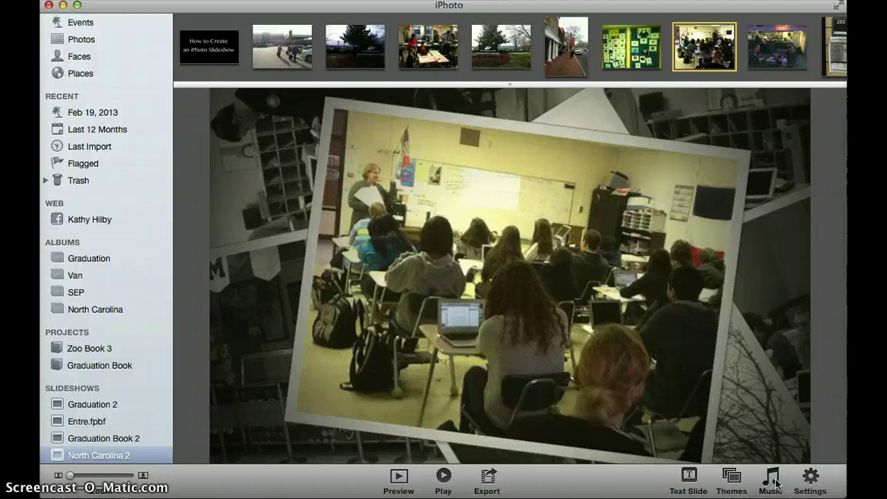
{"action": "left_click", "coordinate": [775, 479]}
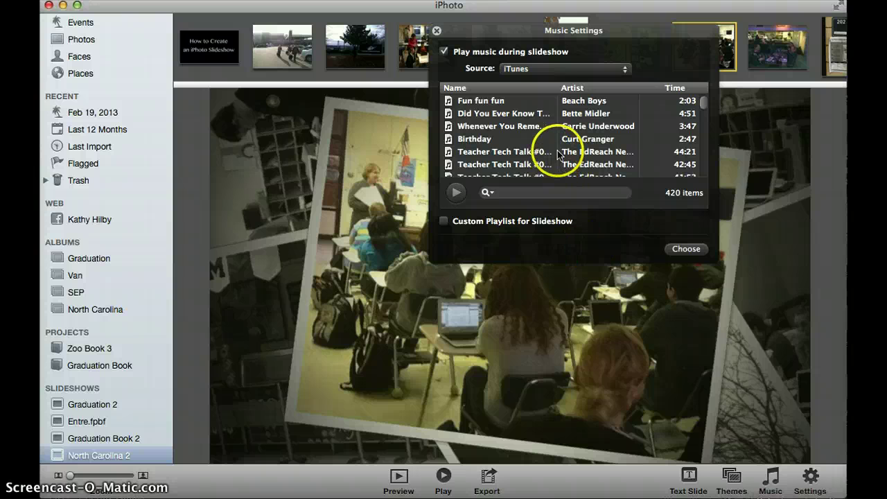
{"action": "scroll", "coordinate": [499, 131], "scroll_direction": "down", "scroll_amount": 5}
{"action": "left_click", "coordinate": [489, 120]}
{"action": "scroll", "coordinate": [490, 119], "scroll_direction": "down", "scroll_amount": 3}
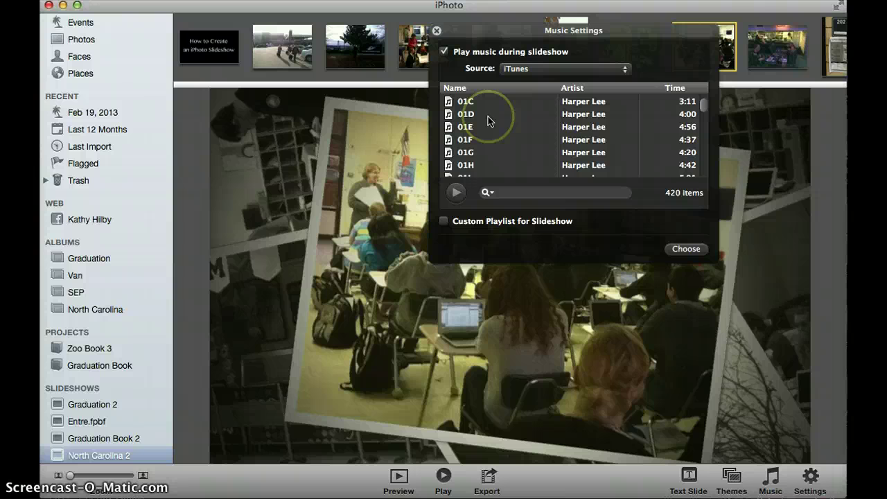
{"action": "scroll", "coordinate": [488, 117], "scroll_direction": "up", "scroll_amount": 4}
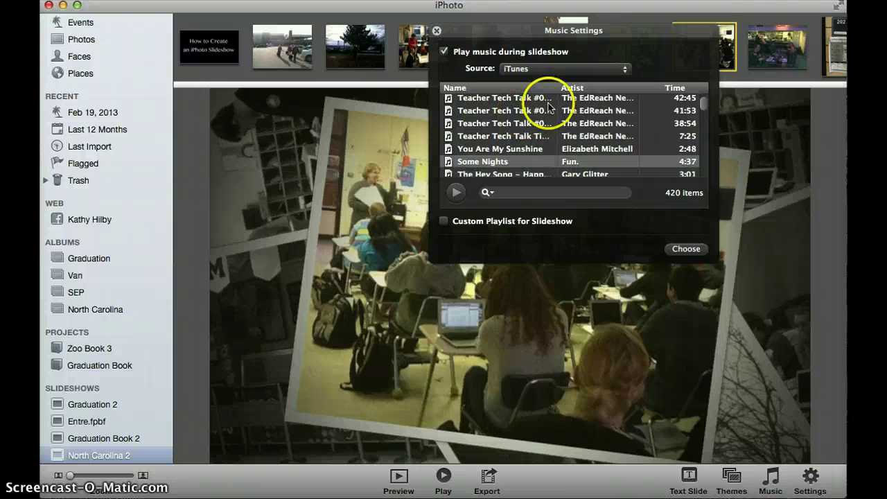
{"action": "left_click", "coordinate": [623, 70]}
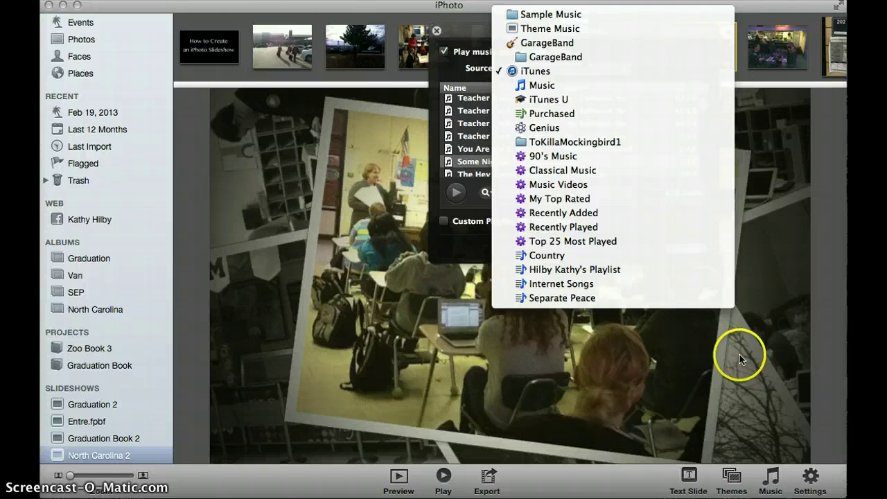
{"action": "left_click", "coordinate": [819, 447]}
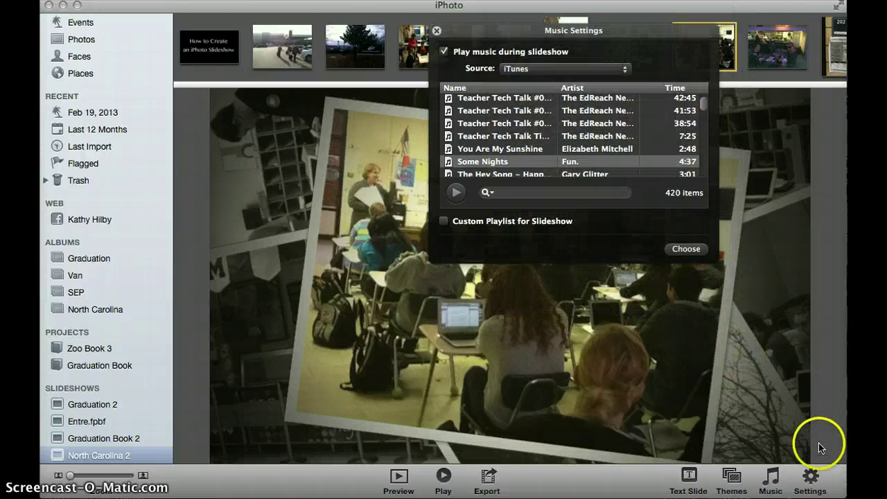
{"action": "left_click", "coordinate": [689, 251]}
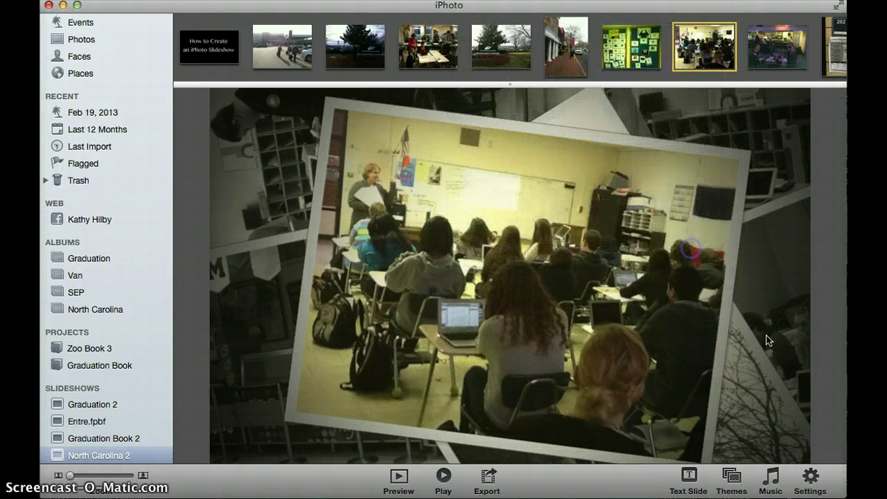
Step: Set the slideshow to play each slide for a minimum of 5.0 seconds
{"action": "left_click", "coordinate": [817, 483]}
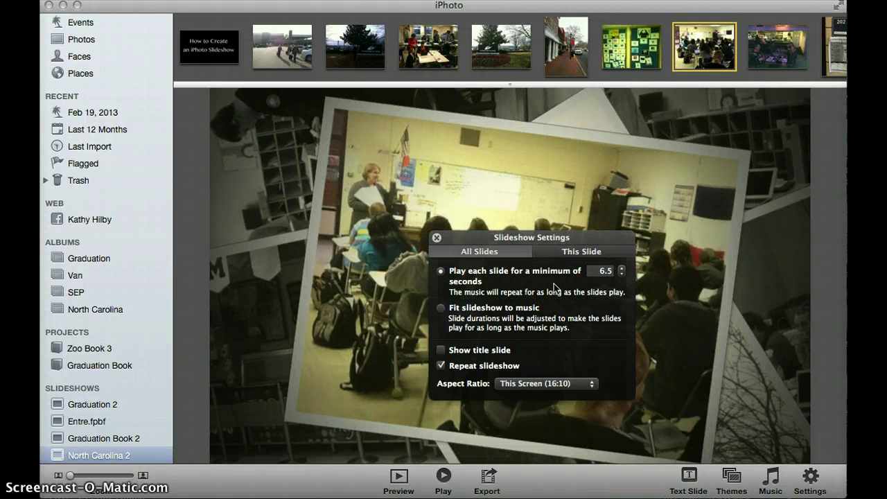
{"action": "left_click", "coordinate": [621, 276]}
{"action": "left_click", "coordinate": [621, 276]}
{"action": "left_click", "coordinate": [621, 276]}
{"action": "left_click", "coordinate": [621, 276]}
{"action": "left_click", "coordinate": [621, 277]}
{"action": "left_click", "coordinate": [621, 277]}
{"action": "left_click", "coordinate": [621, 278]}
{"action": "left_click", "coordinate": [621, 277]}
{"action": "left_click", "coordinate": [622, 277]}
{"action": "left_click", "coordinate": [621, 277]}
{"action": "left_click", "coordinate": [622, 277]}
{"action": "left_click", "coordinate": [622, 277]}
{"action": "left_click", "coordinate": [586, 323]}
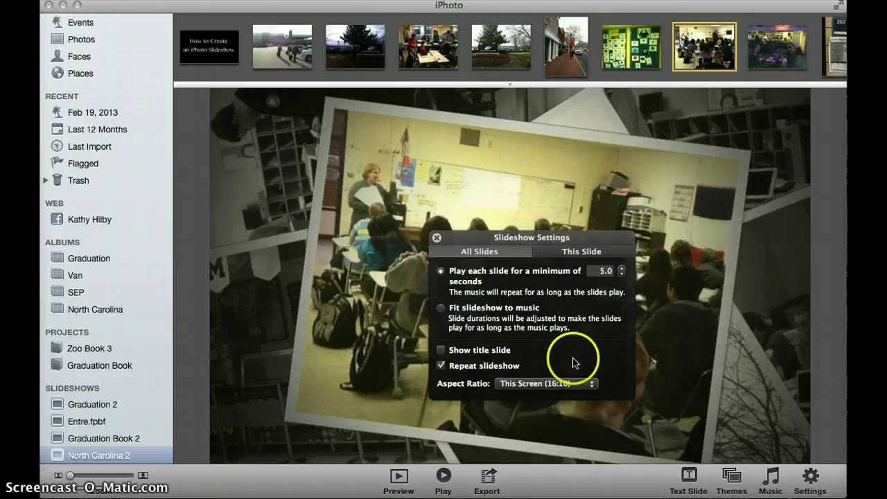
Step: Review the Black & White, Sepia and Antique effects offered for the classroom slide and close the slideshow settings
{"action": "left_click", "coordinate": [557, 254]}
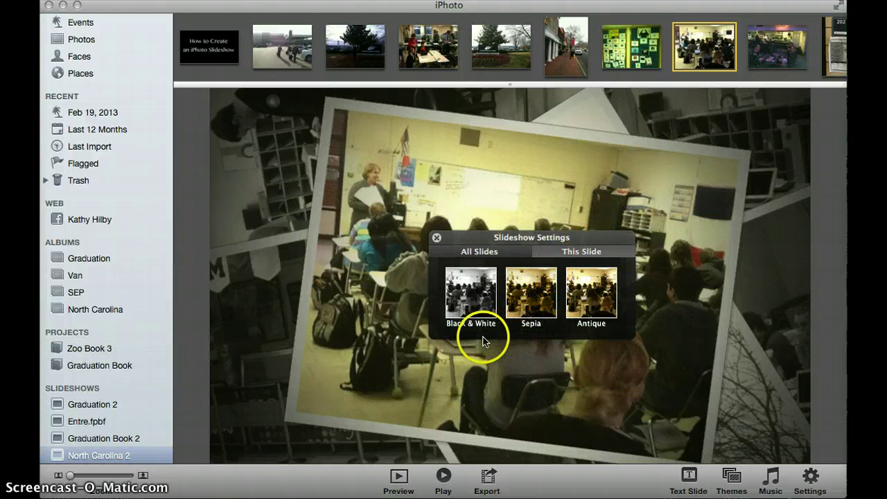
{"action": "left_click", "coordinate": [437, 239]}
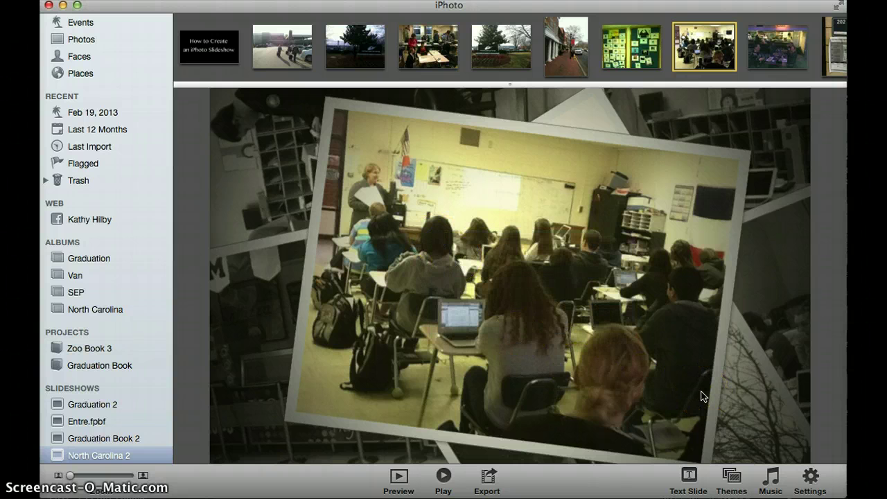
Step: Play the slideshow, and run and stop its preview from the classroom slide
{"action": "left_click", "coordinate": [443, 484]}
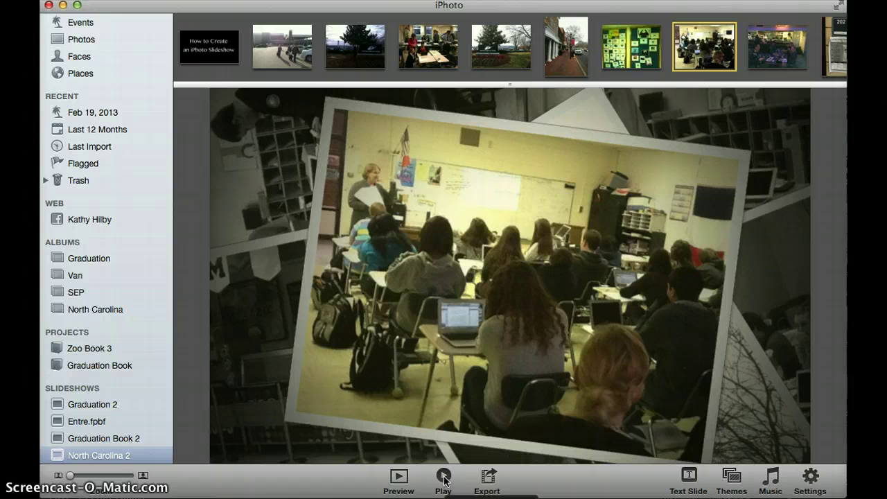
{"action": "left_click", "coordinate": [444, 480]}
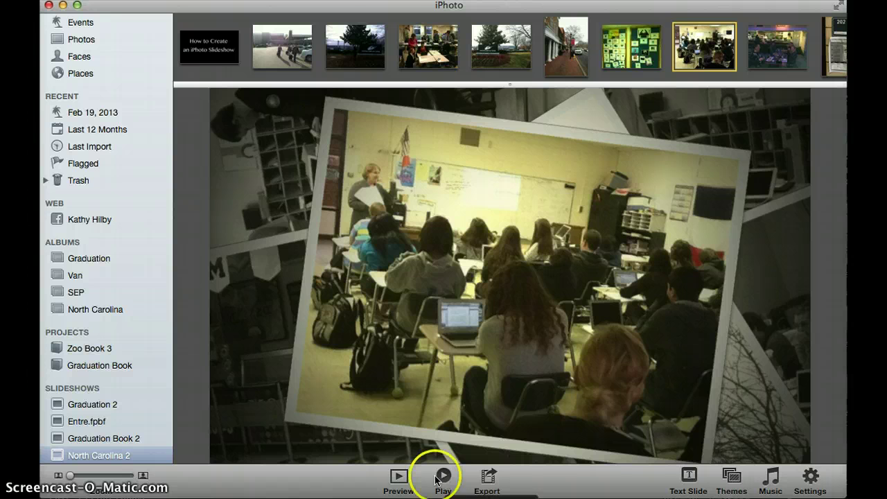
{"action": "left_click", "coordinate": [399, 478]}
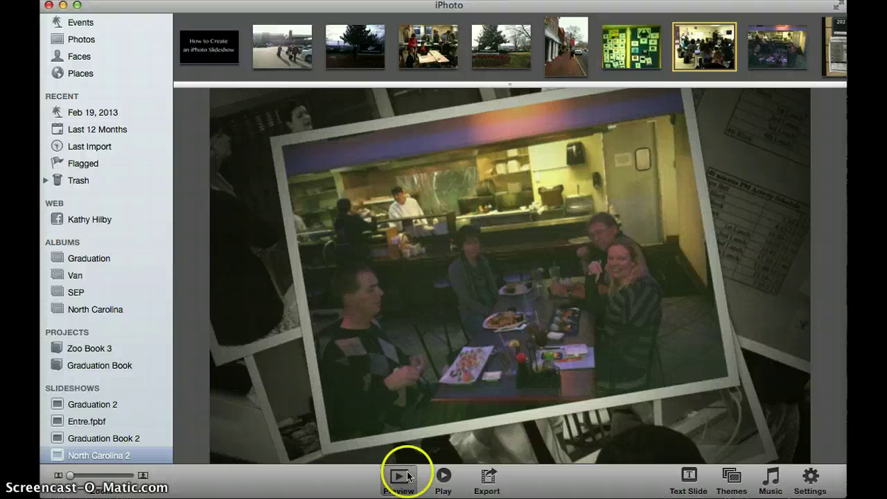
{"action": "left_click", "coordinate": [408, 475]}
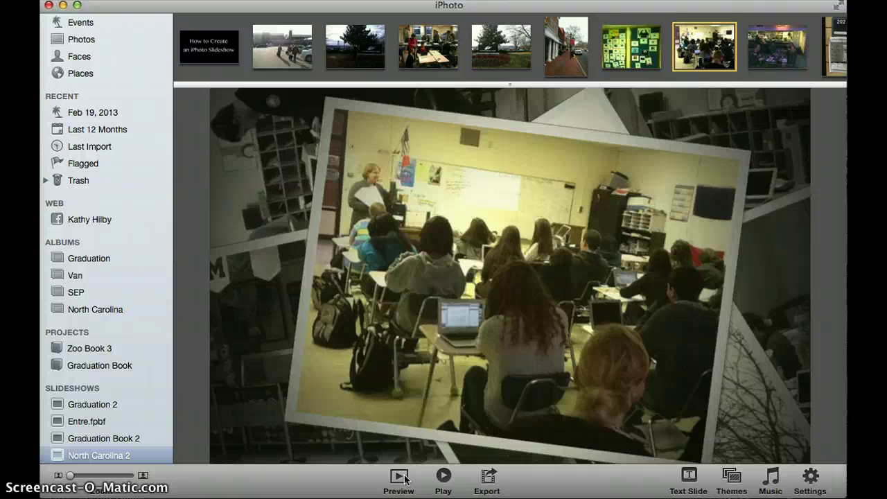
{"action": "left_click", "coordinate": [405, 478]}
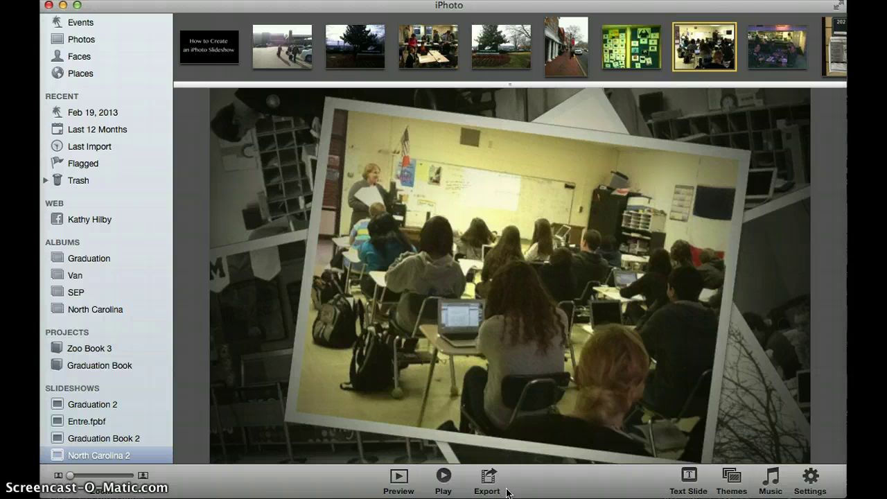
Step: Start a slideshow export with the Display size, 1280x800, selected for computer viewing
{"action": "left_click", "coordinate": [492, 478]}
{"action": "left_click", "coordinate": [490, 479]}
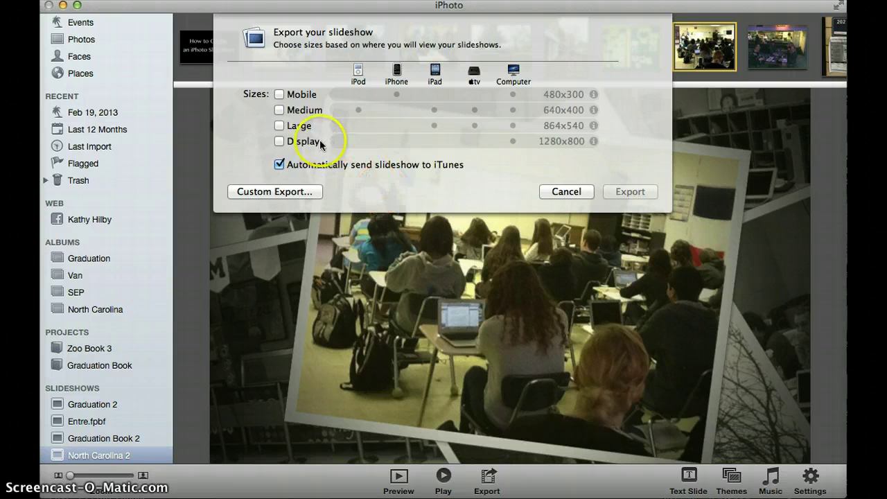
{"action": "left_click", "coordinate": [280, 142]}
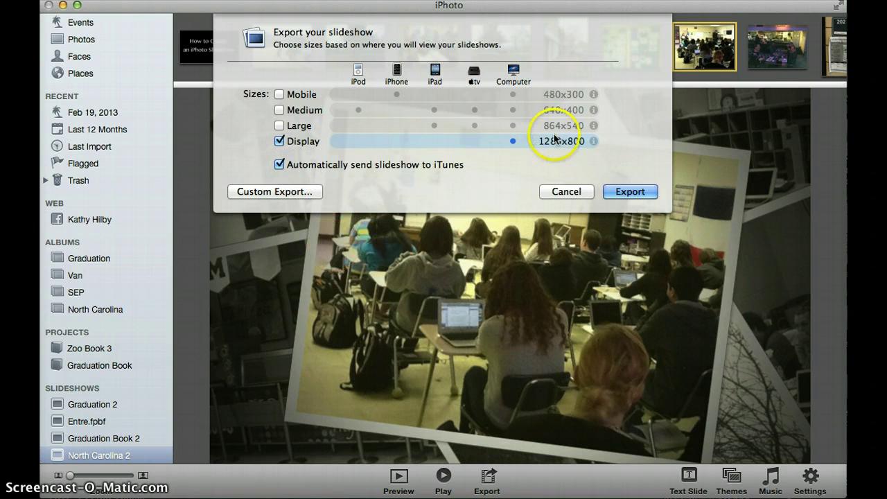
{"action": "mouse_move", "coordinate": [600, 142]}
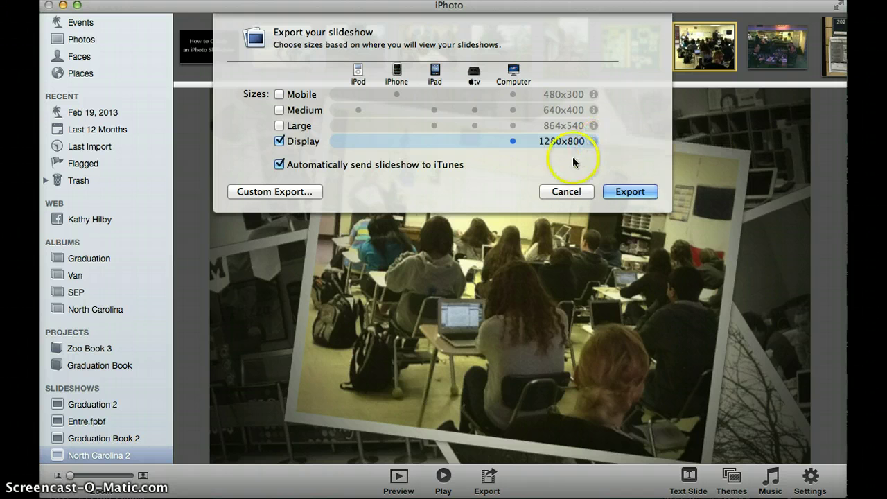
Step: Set up a custom export of the slideshow with Movies as the destination folder, and cancel it without saving
{"action": "left_click", "coordinate": [266, 192]}
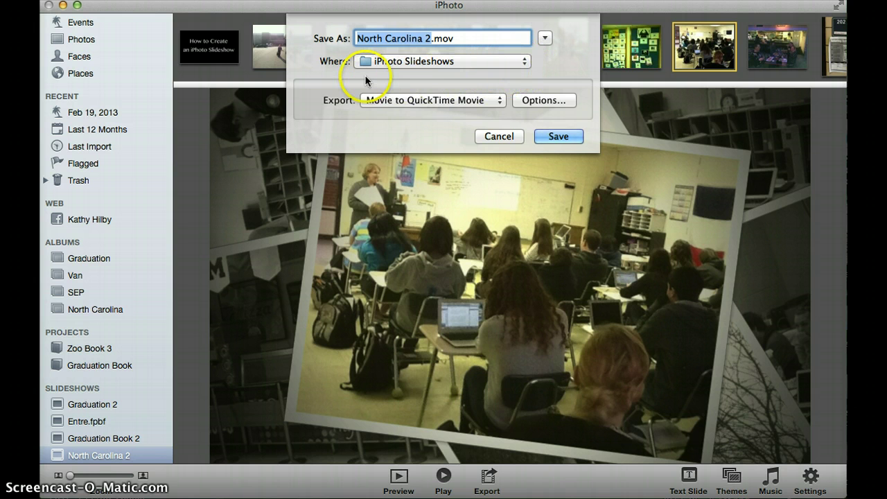
{"action": "left_click", "coordinate": [510, 62]}
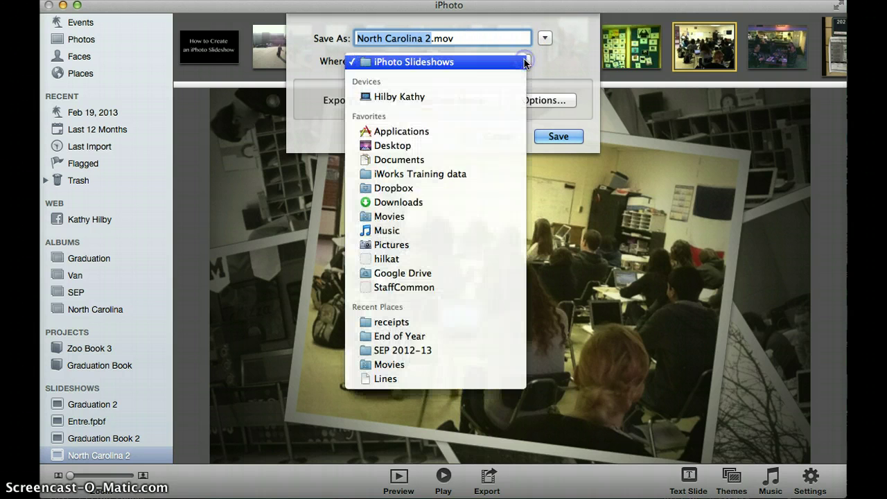
{"action": "left_click", "coordinate": [429, 217]}
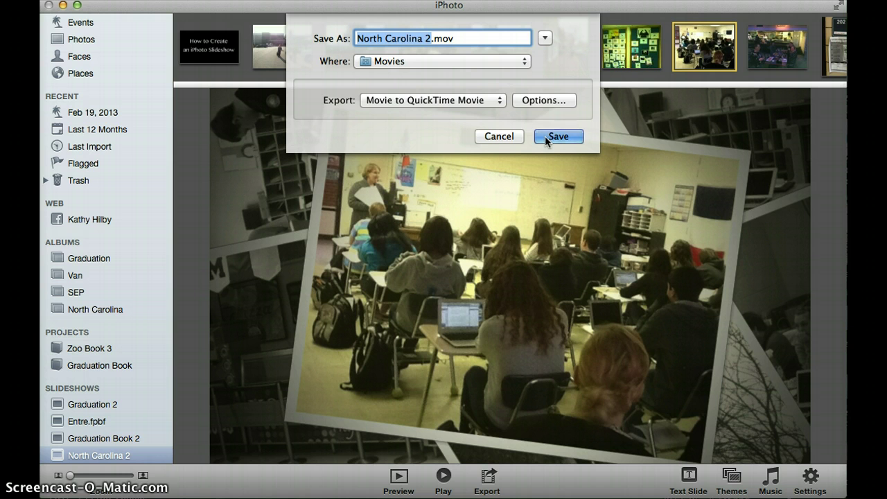
{"action": "left_click", "coordinate": [505, 136]}
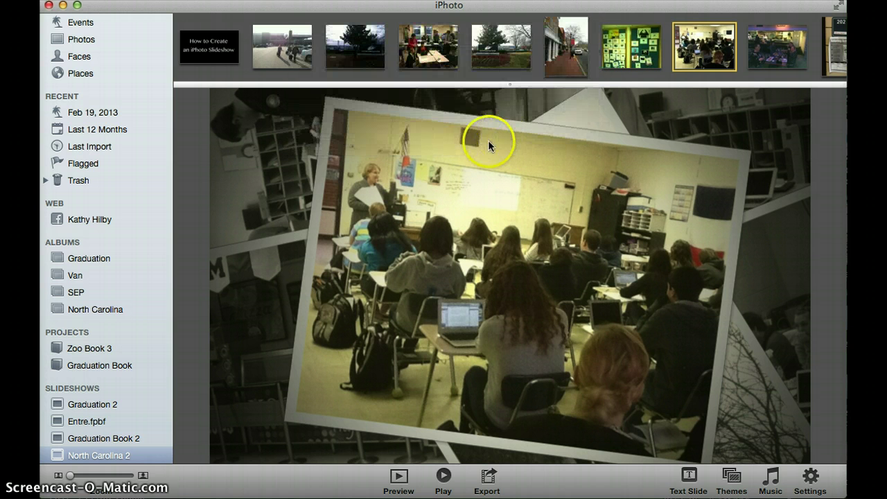